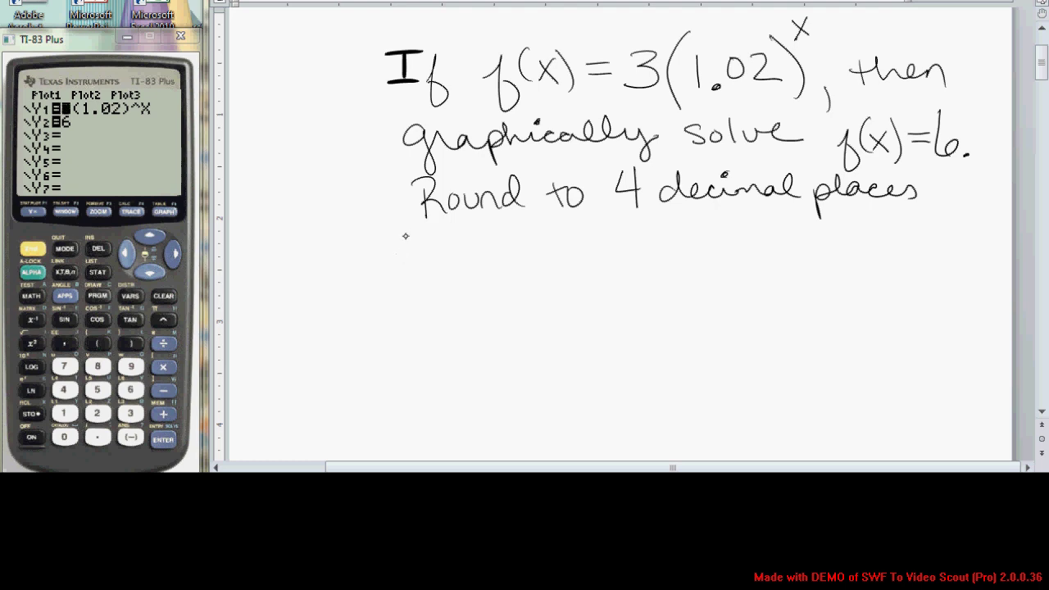
Step: Sketch x and y axes below the problem and a rising exponential curve with arrowheads
left_click_drag(406, 229, 405, 348)
left_click_drag(324, 322, 531, 340)
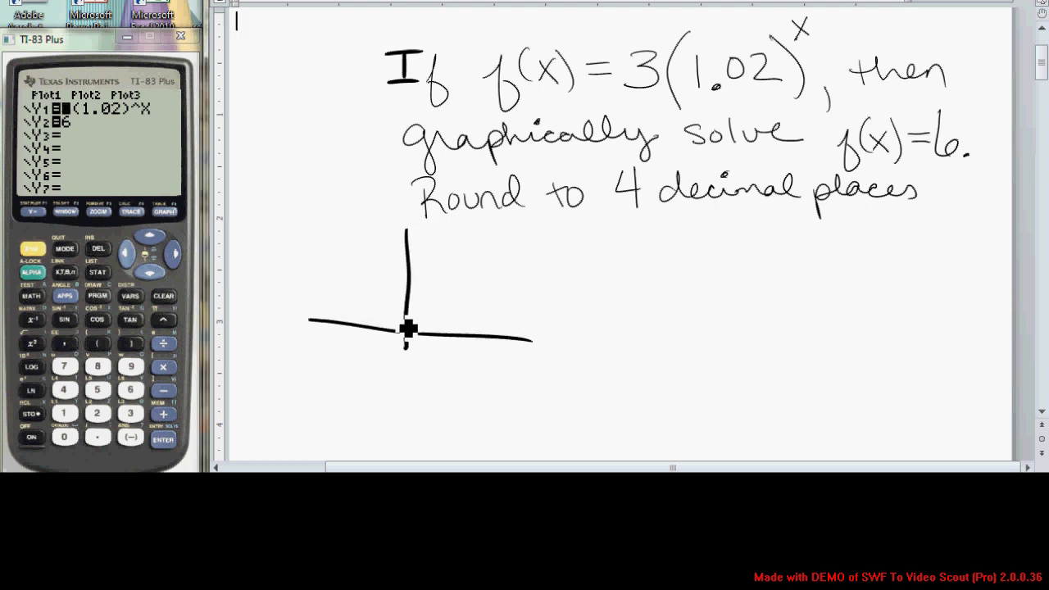
mouse_move(311, 308)
left_mouse_down()
mouse_move(385, 316)
mouse_move(485, 278)
mouse_move(538, 234)
left_mouse_up()
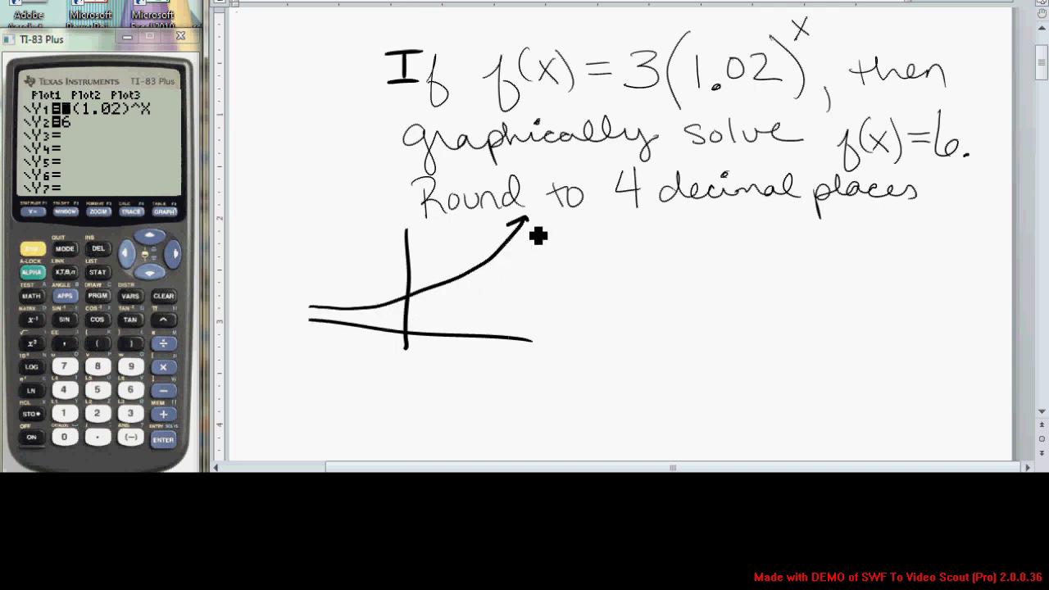
left_click_drag(319, 295, 308, 316)
Step: Dot and label the y-intercept (0,3) and draw an arrow toward a point further along the curve
left_click_drag(405, 294, 406, 299)
left_click_drag(319, 256, 318, 287)
mouse_move(330, 279)
left_mouse_down()
mouse_move(337, 263)
mouse_move(375, 262)
mouse_move(370, 281)
left_mouse_up()
left_click_drag(379, 238, 385, 283)
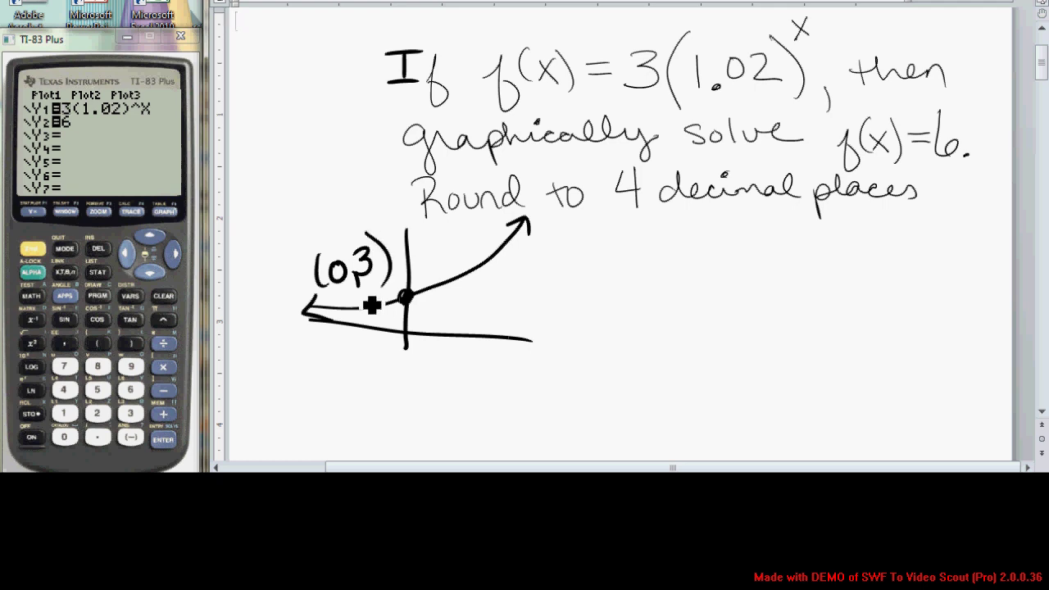
mouse_move(559, 244)
left_mouse_down()
mouse_move(527, 250)
mouse_move(515, 265)
mouse_move(532, 267)
mouse_move(491, 257)
left_mouse_up()
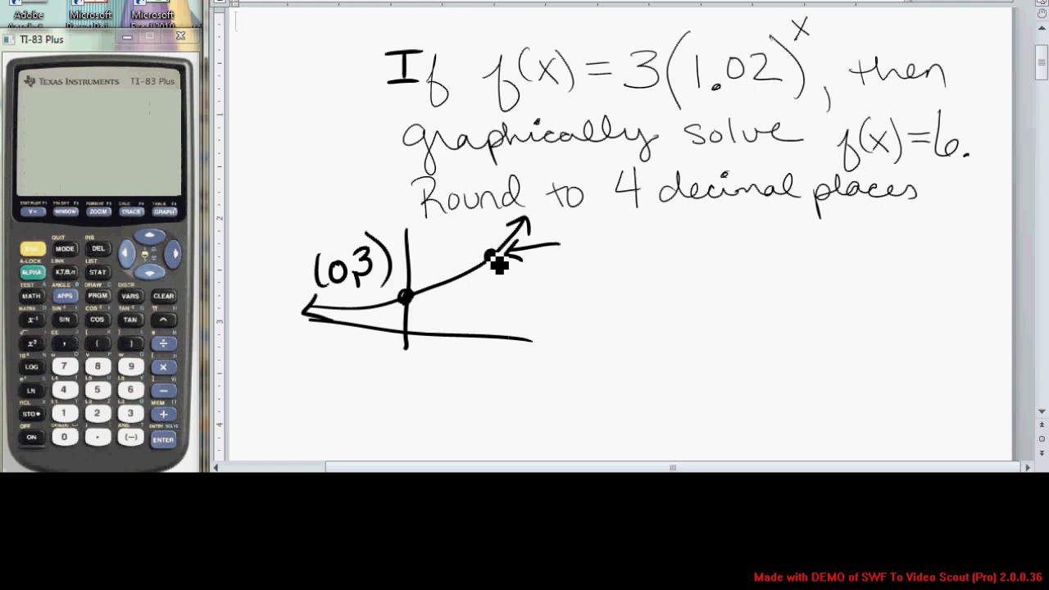
Step: Write (x, 6) beside the arrow and draw a dashed horizontal line through that point
mouse_move(583, 232)
left_mouse_down()
mouse_move(581, 274)
mouse_move(650, 260)
mouse_move(608, 252)
left_mouse_up()
left_click(609, 234)
left_click_drag(672, 264, 667, 276)
mouse_move(695, 238)
left_mouse_down()
mouse_move(685, 259)
mouse_move(688, 249)
left_mouse_up()
mouse_move(713, 233)
left_mouse_down()
mouse_move(733, 271)
mouse_move(698, 293)
left_mouse_up()
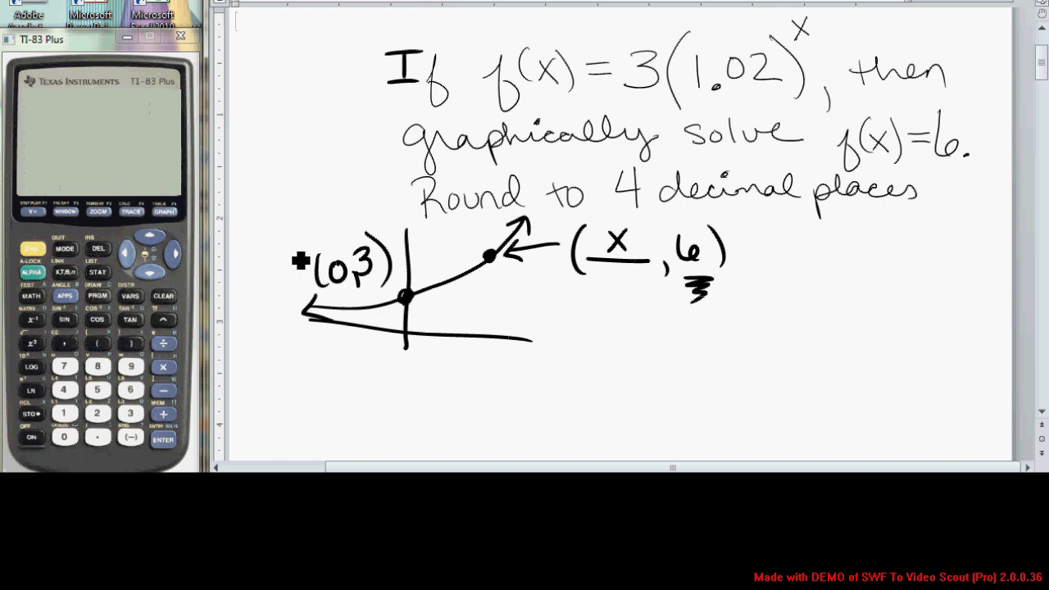
mouse_move(264, 263)
left_mouse_down()
mouse_move(718, 272)
mouse_move(793, 262)
left_mouse_up()
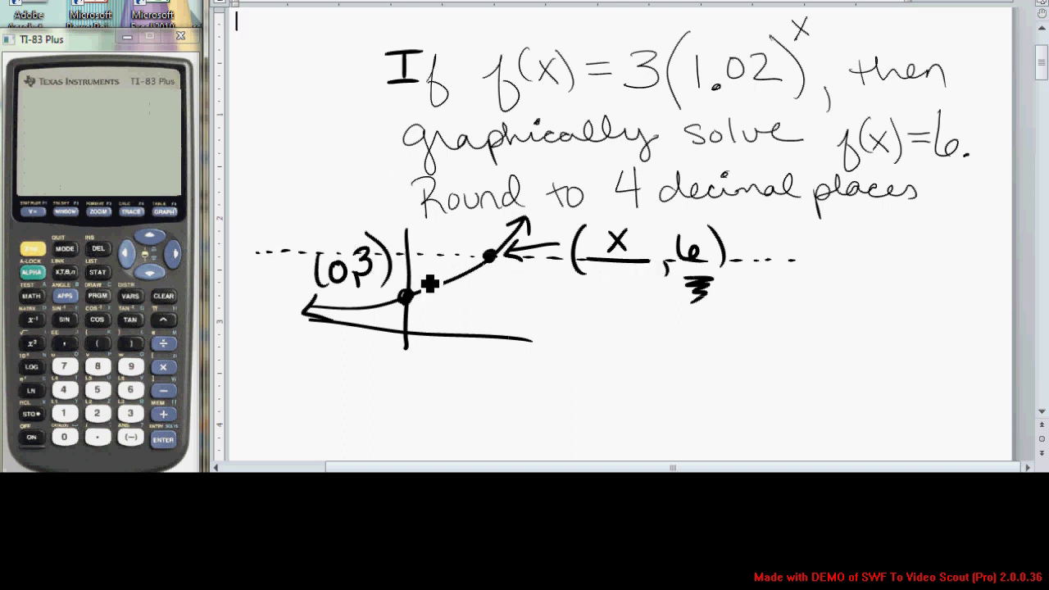
Step: Extend the dashed line at both ends and dot and label the point (-5,6)
left_click_drag(246, 253, 295, 264)
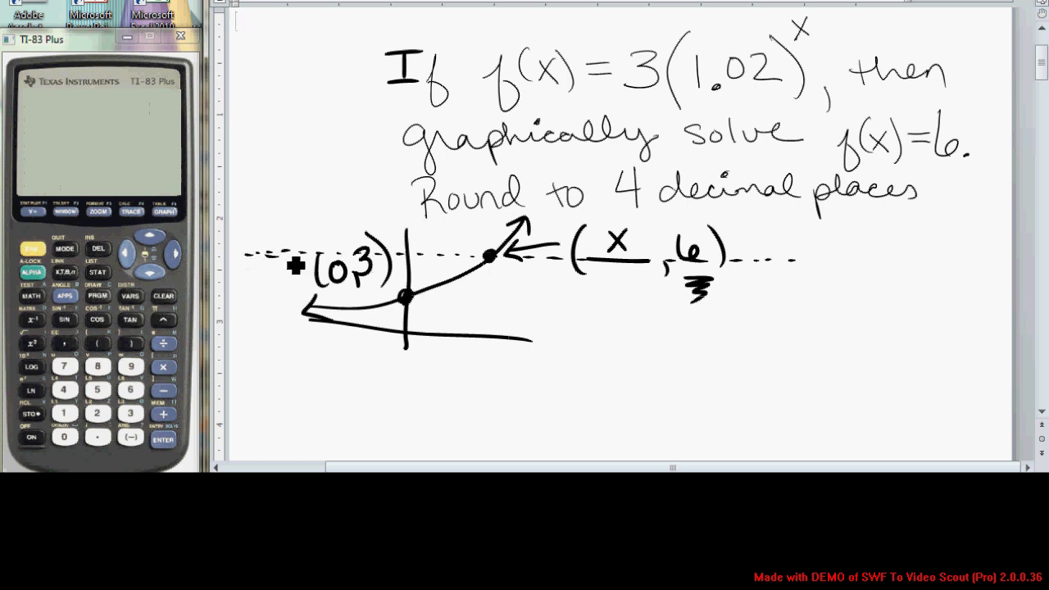
left_click_drag(796, 269, 808, 269)
left_click_drag(272, 260, 263, 255)
mouse_move(259, 207)
left_mouse_down()
mouse_move(257, 234)
mouse_move(282, 218)
mouse_move(284, 233)
left_mouse_up()
mouse_move(305, 218)
left_mouse_down()
mouse_move(302, 229)
mouse_move(321, 210)
mouse_move(331, 219)
left_mouse_up()
Step: Dot and label (-3,6) and (0,6) on the dashed line
left_click_drag(358, 256, 359, 272)
left_click(344, 249)
left_click_drag(354, 210, 351, 231)
mouse_move(357, 220)
left_mouse_down()
mouse_move(384, 231)
mouse_move(397, 219)
left_mouse_up()
left_click_drag(408, 197, 419, 242)
left_click(404, 255)
left_click_drag(435, 231, 432, 241)
left_click_drag(449, 231, 459, 237)
left_click_drag(473, 215, 477, 234)
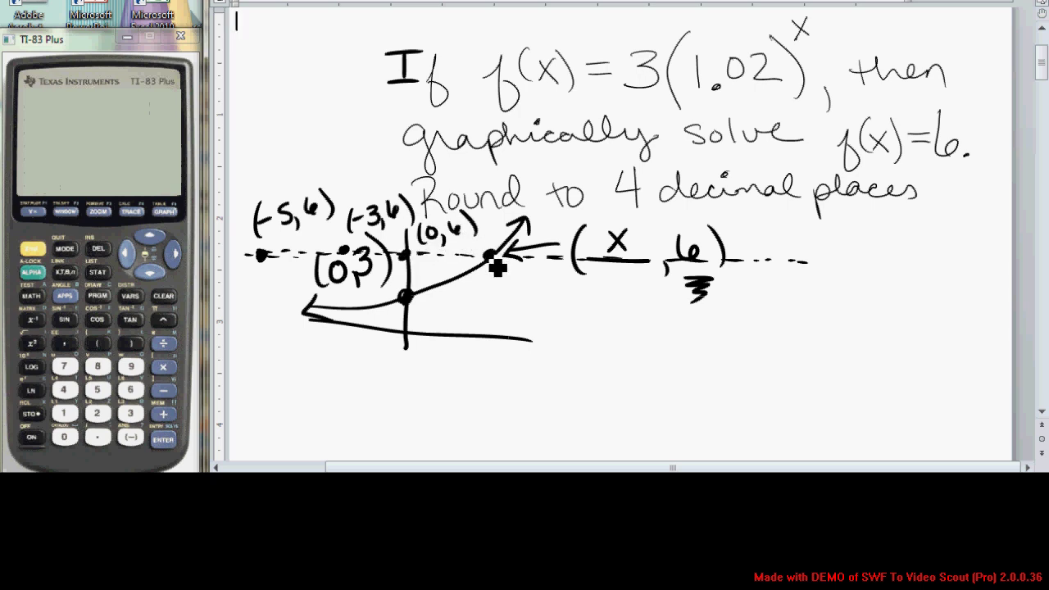
Step: Enlarge the curve's intersection dot, thicken the marks under x and 6, and write Y₁
left_click(490, 258)
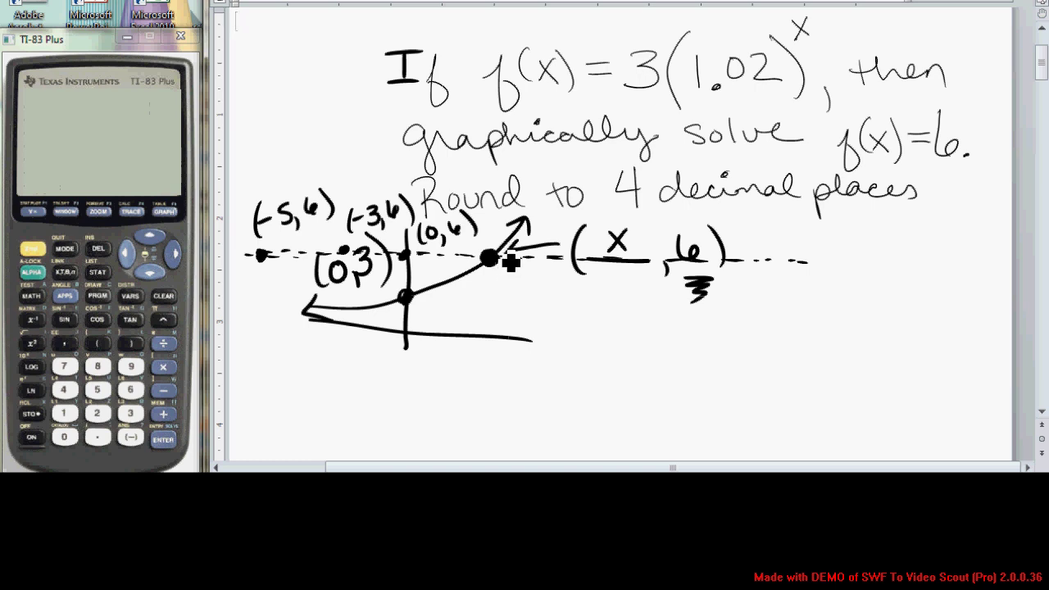
mouse_move(602, 268)
left_mouse_down()
mouse_move(631, 274)
mouse_move(635, 288)
left_mouse_up()
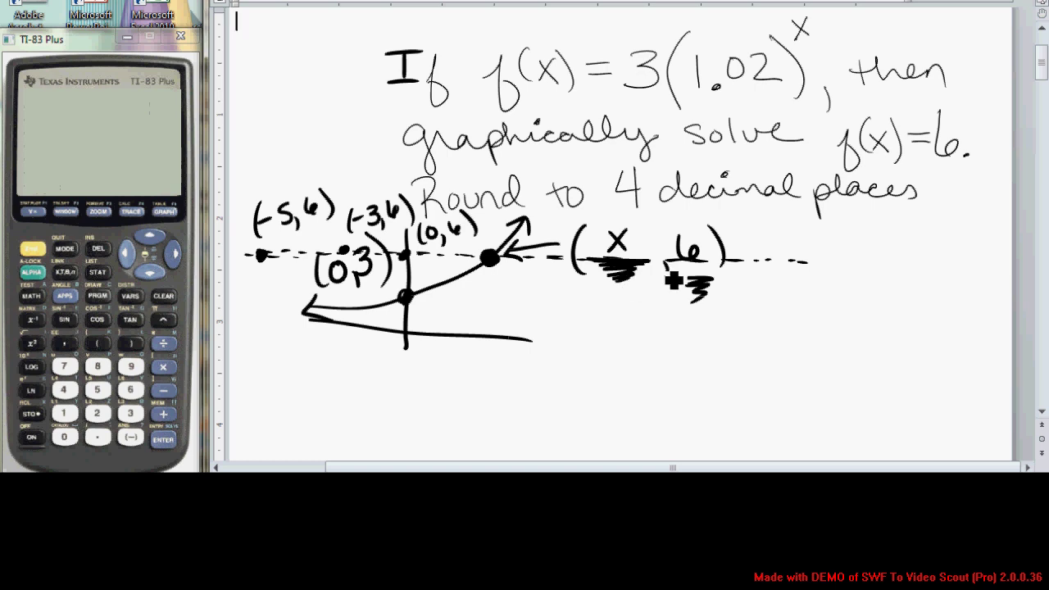
left_click_drag(704, 283, 696, 297)
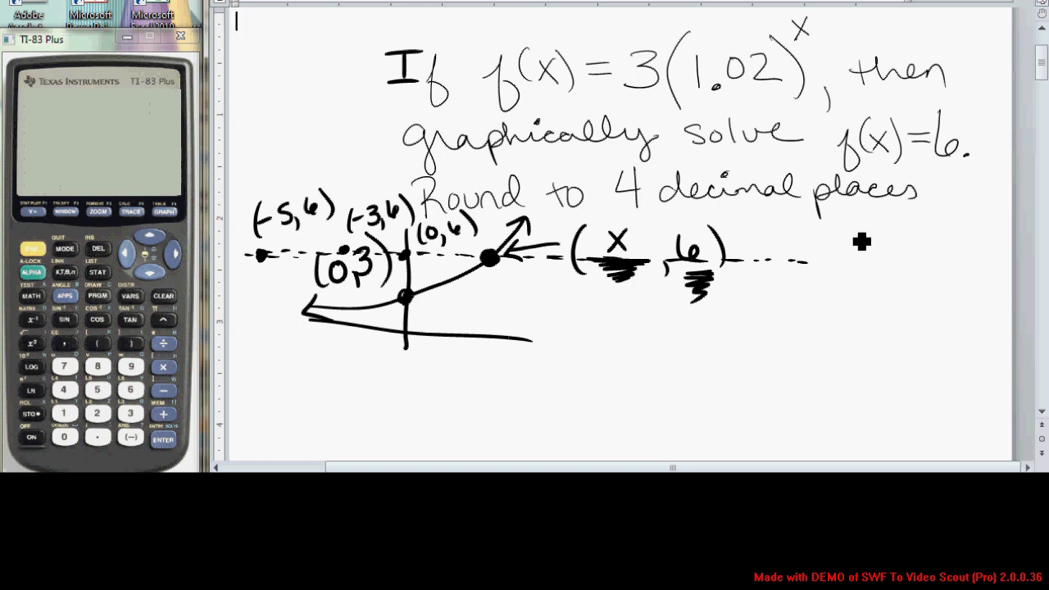
mouse_move(818, 233)
left_mouse_down()
mouse_move(854, 294)
mouse_move(884, 256)
mouse_move(870, 268)
mouse_move(905, 258)
mouse_move(881, 277)
left_mouse_up()
Step: Complete the equation Y₁=3(1.02)^x beside the sketch
mouse_move(918, 243)
left_mouse_down()
mouse_move(923, 271)
mouse_move(930, 261)
mouse_move(938, 280)
mouse_move(946, 263)
mouse_move(969, 264)
mouse_move(968, 241)
mouse_move(969, 287)
left_mouse_up()
left_click(932, 273)
left_click_drag(972, 214, 975, 234)
left_click_drag(809, 301, 820, 314)
Step: Write Y₂=6 below it and show the calculator's Y= list with both equations
mouse_move(833, 298)
left_mouse_down()
mouse_move(829, 326)
mouse_move(853, 346)
left_mouse_up()
left_click(832, 331)
left_click_drag(850, 309, 877, 308)
left_click_drag(850, 324, 878, 322)
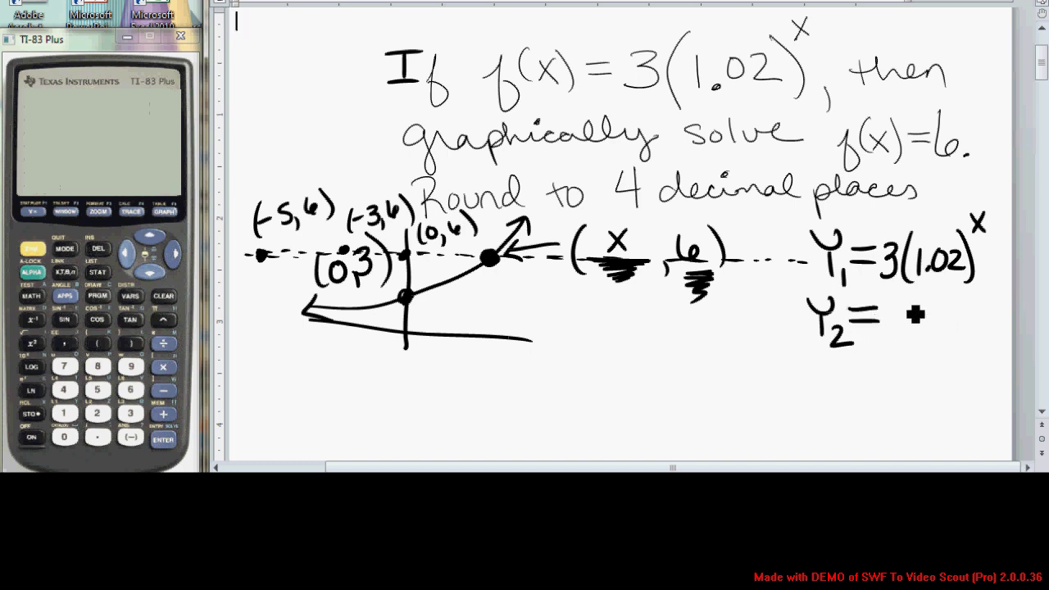
left_click_drag(910, 308, 910, 324)
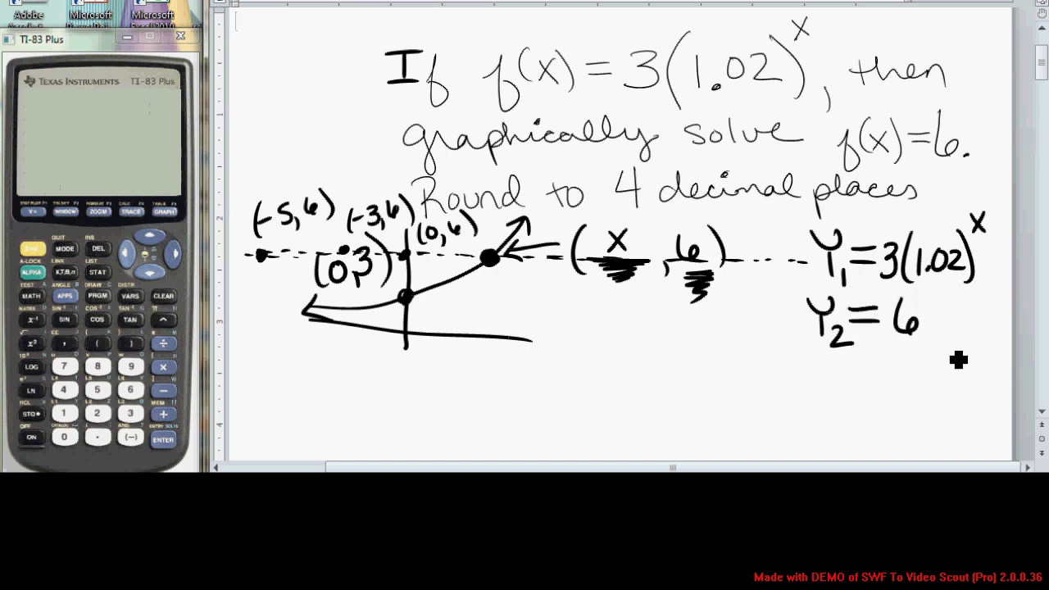
left_click(32, 213)
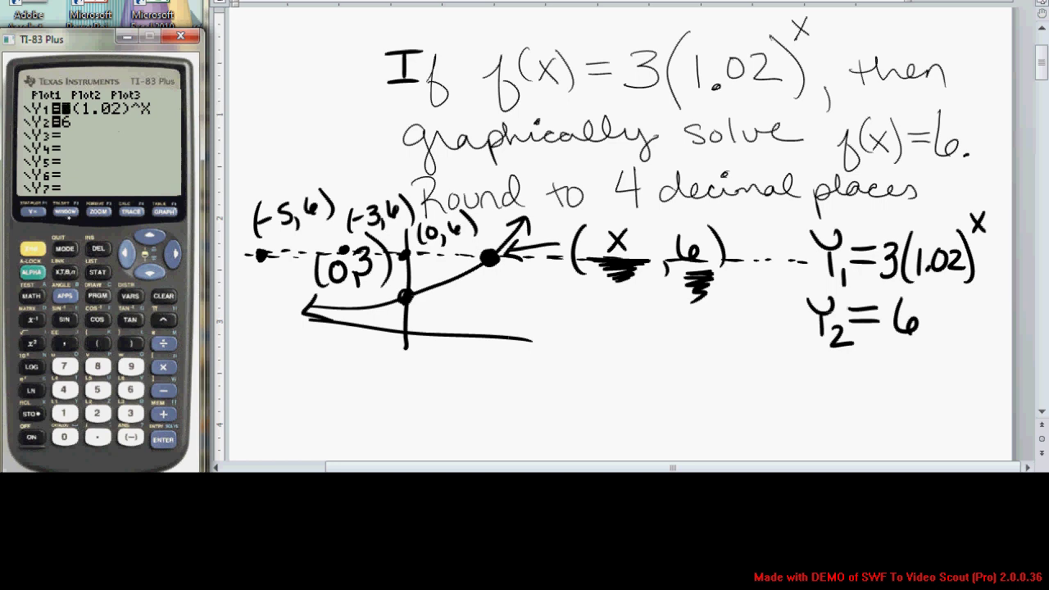
Step: Check the window Xmin=-10, Xmax=50, Ymin=-10, Ymax=10, graph both equations, and begin the '2nd' note
left_click(65, 211)
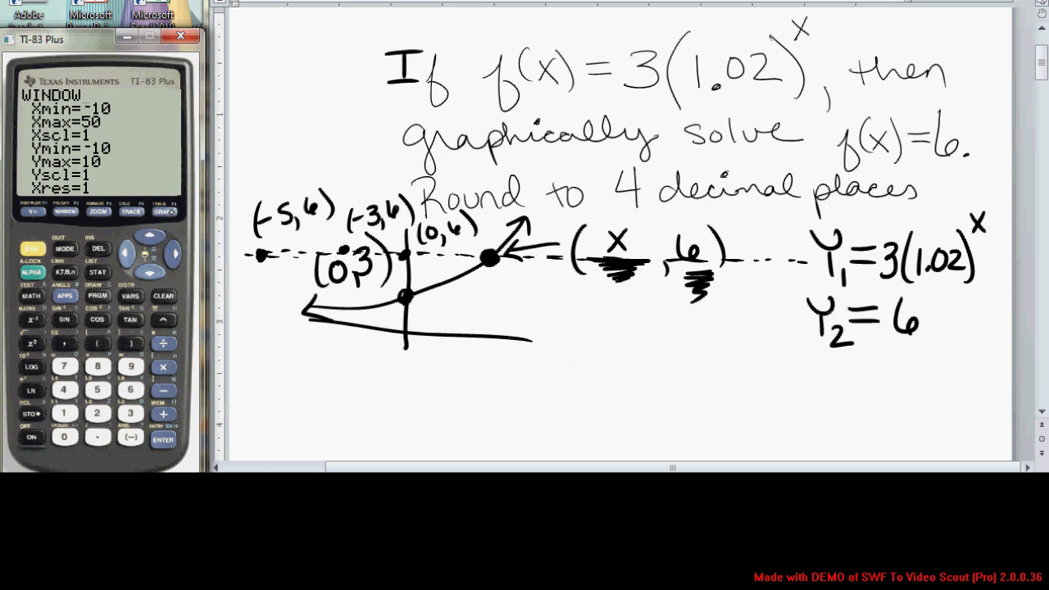
left_click(165, 211)
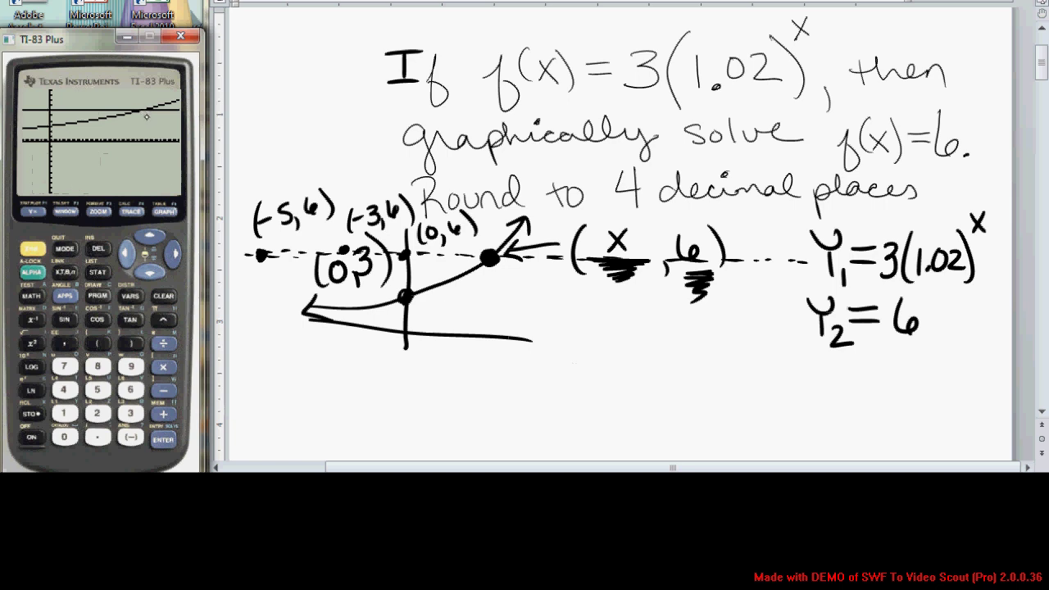
left_click(565, 328)
mouse_move(554, 325)
left_mouse_down()
mouse_move(588, 354)
mouse_move(593, 343)
mouse_move(617, 346)
mouse_move(620, 313)
left_mouse_up()
Step: Finish and box '2nd', then write 'Trace' and '5: intersect' below it
mouse_move(644, 305)
left_mouse_down()
mouse_move(536, 360)
mouse_move(645, 305)
left_mouse_up()
left_click_drag(544, 371, 583, 367)
left_click(586, 381)
mouse_move(563, 370)
left_mouse_down()
mouse_move(592, 376)
mouse_move(598, 394)
mouse_move(657, 388)
mouse_move(541, 375)
mouse_move(546, 411)
mouse_move(670, 396)
mouse_move(668, 346)
left_mouse_up()
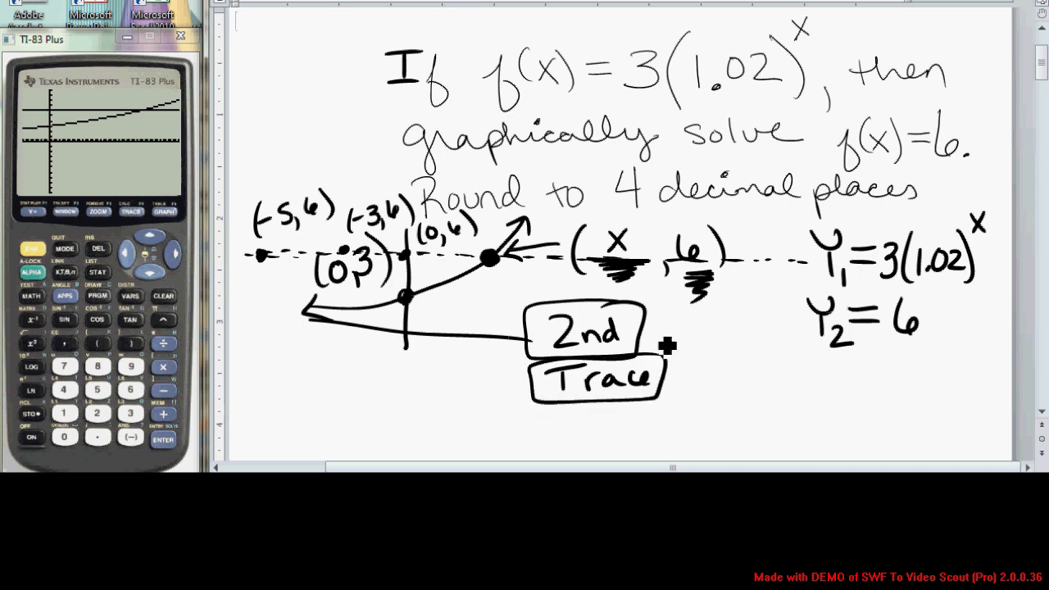
left_click_drag(582, 412, 566, 437)
left_click(599, 417)
left_click(599, 426)
left_click(627, 418)
mouse_move(640, 431)
left_mouse_down()
mouse_move(714, 414)
mouse_move(763, 423)
left_mouse_up()
left_click_drag(751, 409, 773, 407)
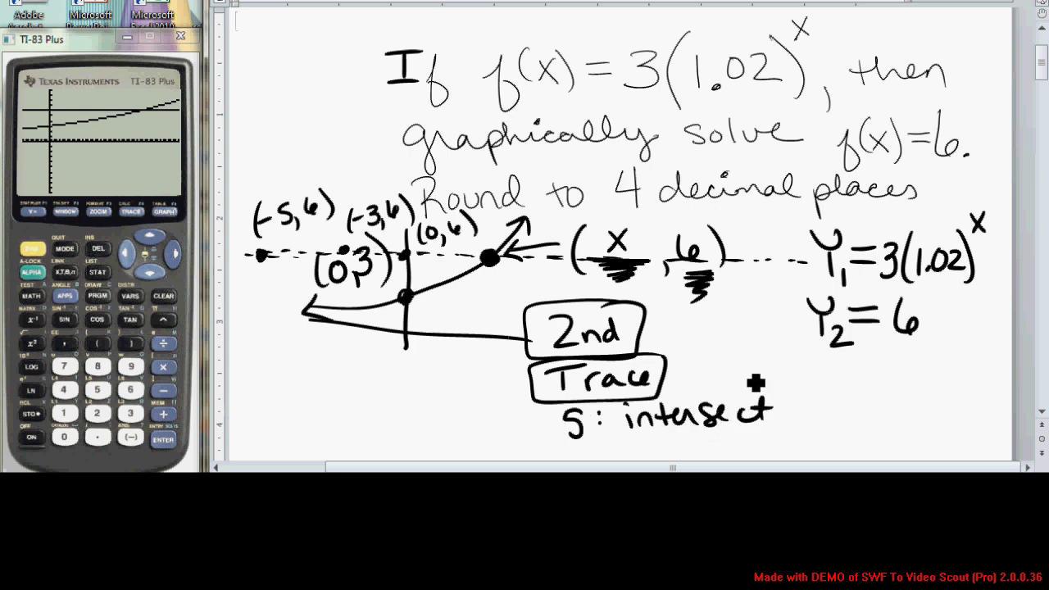
Step: Start the calculator's intersect function with 2nd, TRACE, 5
left_click(31, 249)
left_click(131, 211)
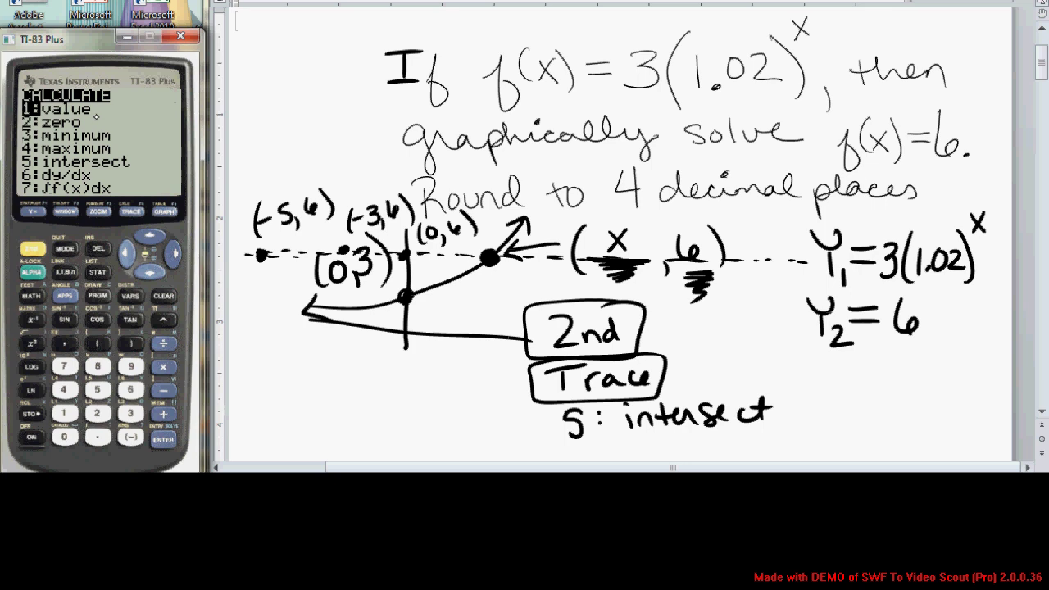
left_click(97, 389)
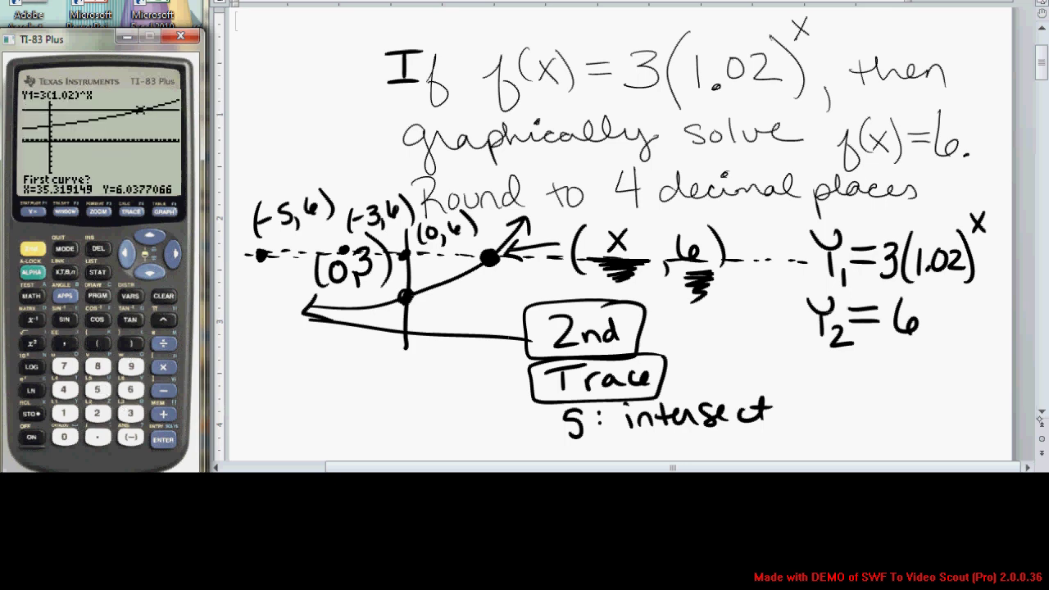
scroll(593, 223, "down", 3)
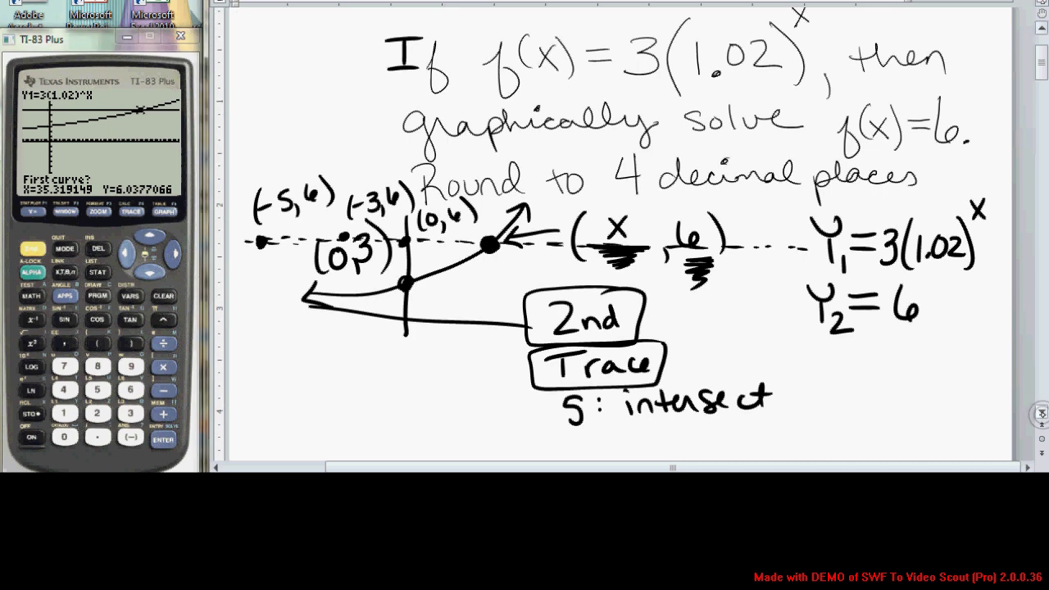
Step: Move the trace left along Y1 to X≈20.64, note 'first curve? enter', and accept Y1 as first curve
scroll(592, 222, "down", 3)
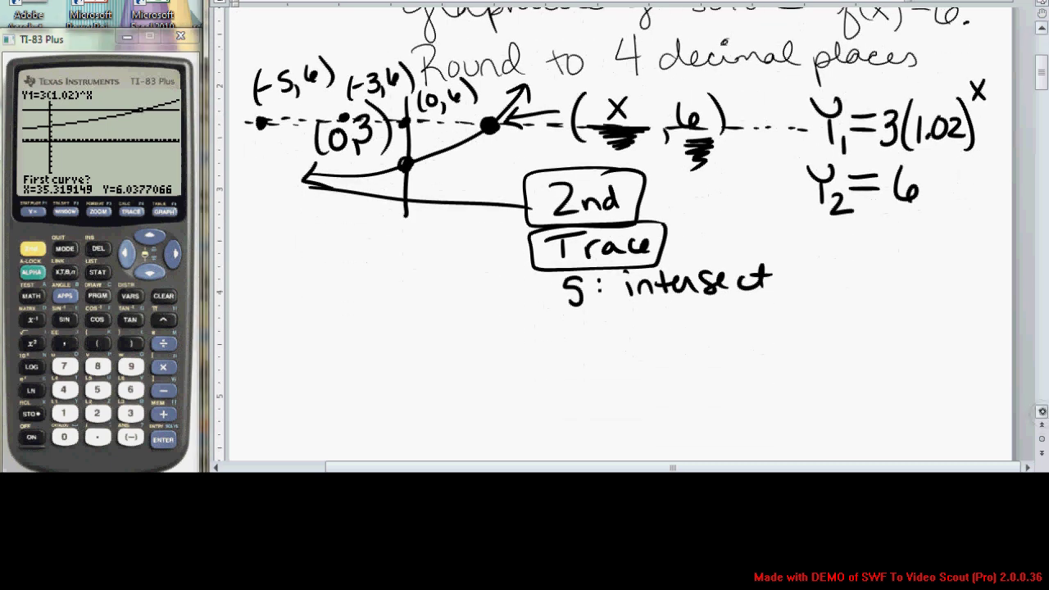
left_click(124, 249)
left_click(124, 249)
left_click(124, 249)
left_click(125, 249)
left_click(125, 249)
left_click(125, 249)
left_click(125, 249)
left_click(125, 249)
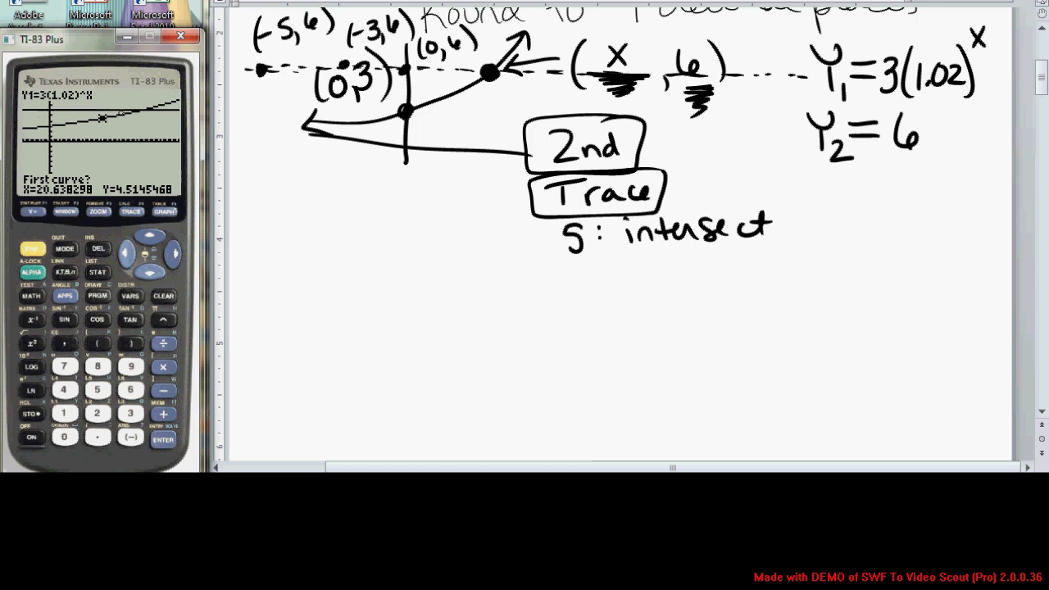
mouse_move(569, 288)
left_mouse_down()
mouse_move(638, 296)
mouse_move(650, 283)
mouse_move(651, 296)
mouse_move(660, 285)
mouse_move(614, 271)
mouse_move(756, 288)
mouse_move(856, 261)
mouse_move(861, 282)
mouse_move(973, 269)
mouse_move(901, 229)
left_mouse_up()
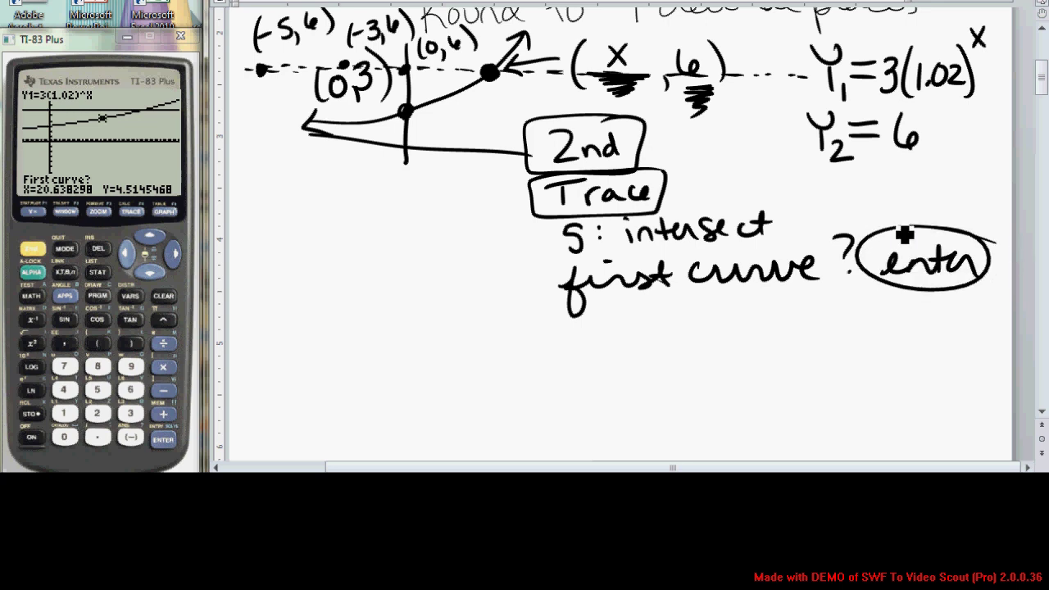
key("Return")
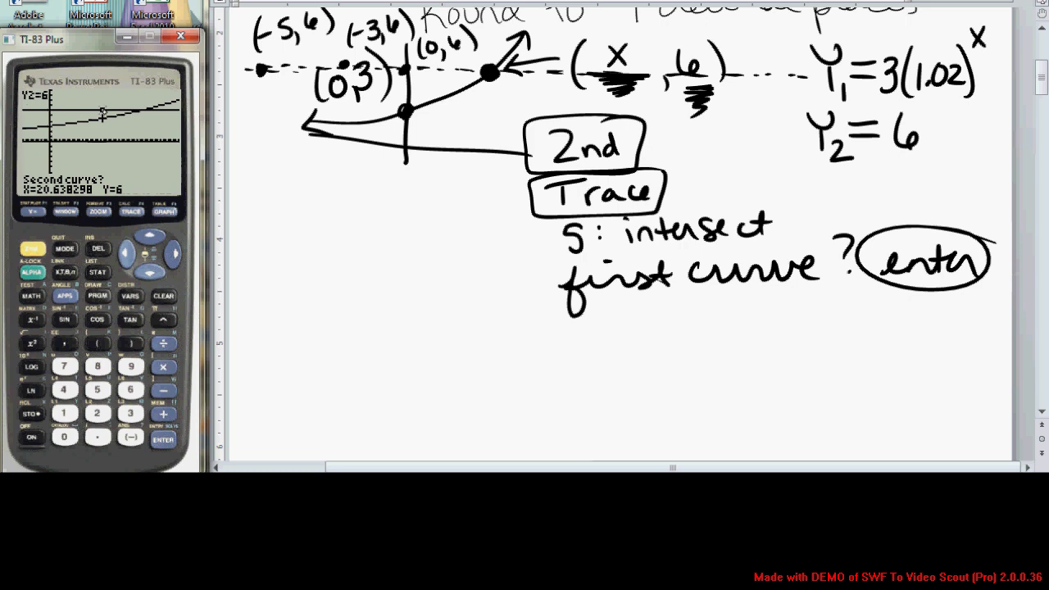
Step: Note 'second curve? enter', accept Y2, move the guess to X≈35.96, and compute the intersection X=35.002789, Y=6
mouse_move(576, 325)
left_mouse_down()
mouse_move(581, 344)
mouse_move(585, 330)
mouse_move(811, 333)
mouse_move(861, 314)
mouse_move(918, 333)
mouse_move(890, 328)
mouse_move(934, 318)
mouse_move(992, 333)
mouse_move(977, 304)
left_mouse_up()
left_click(168, 439)
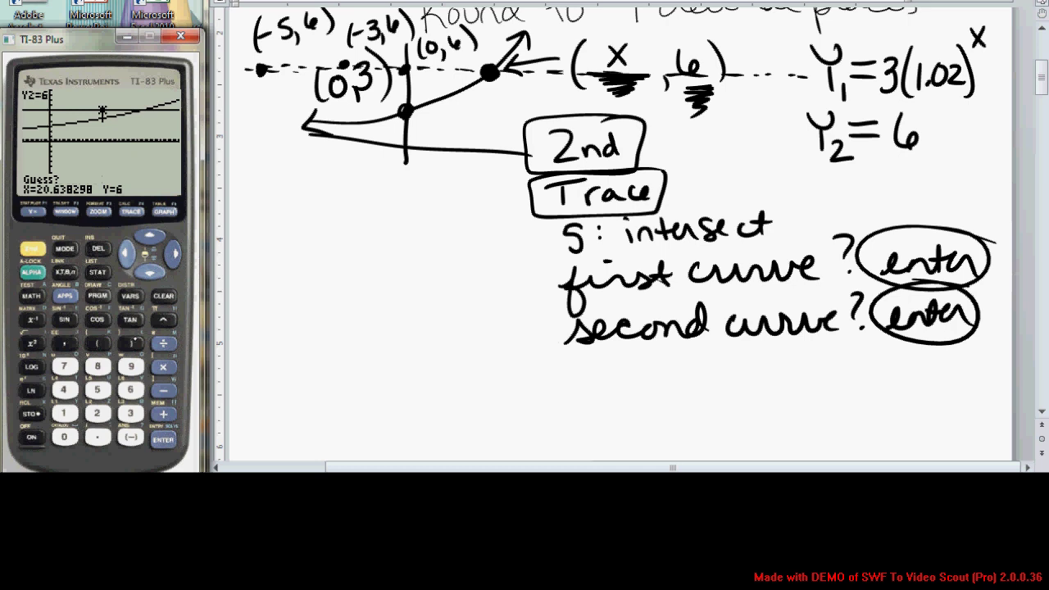
left_click(174, 252)
left_click(174, 252)
left_click(174, 253)
left_click(174, 253)
left_click(174, 252)
left_click(175, 253)
left_click(175, 252)
left_click(174, 252)
left_click(174, 252)
left_click(173, 254)
left_click(172, 255)
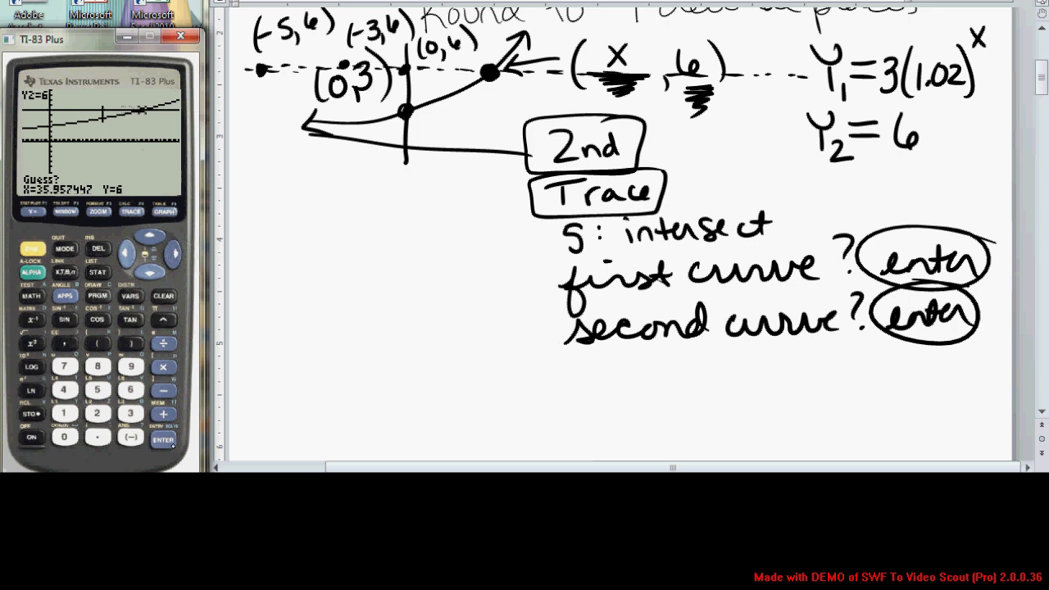
left_click(164, 440)
Step: Write the note 'guess? enter' with enter circled
mouse_move(574, 366)
left_mouse_down()
mouse_move(607, 397)
mouse_move(648, 375)
mouse_move(666, 372)
mouse_move(670, 383)
mouse_move(707, 374)
left_mouse_up()
mouse_move(807, 371)
left_mouse_down()
mouse_move(879, 360)
mouse_move(872, 370)
mouse_move(905, 370)
left_mouse_up()
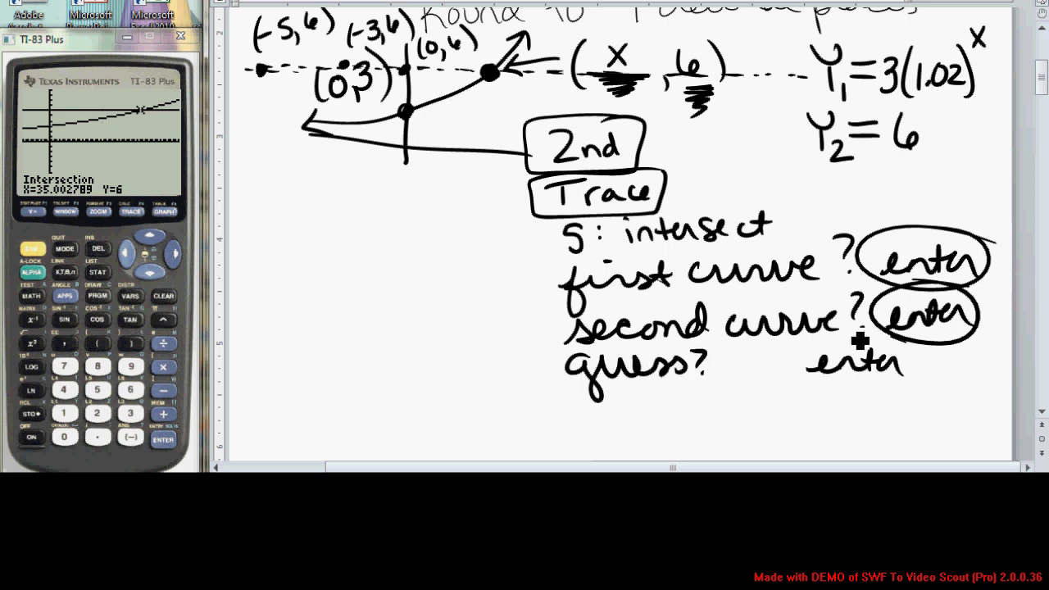
left_click_drag(859, 342, 762, 321)
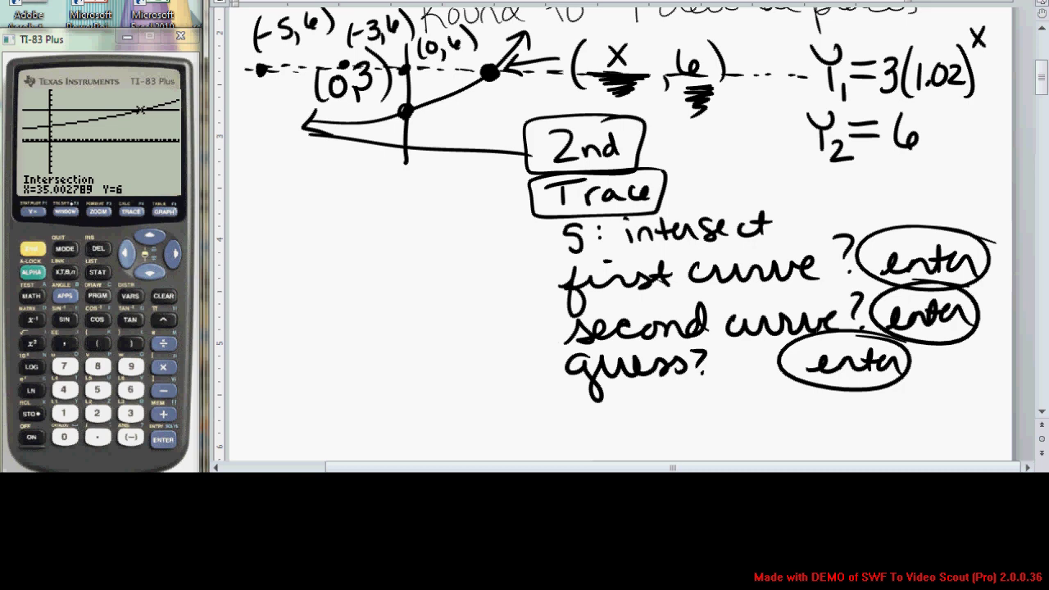
Step: Write the answer X≈35.0028, circle it, and draw an arrow pointing at it
left_click_drag(584, 401, 606, 428)
mouse_move(604, 404)
left_mouse_down()
mouse_move(575, 433)
mouse_move(639, 408)
mouse_move(639, 417)
left_mouse_up()
mouse_move(655, 405)
left_mouse_down()
mouse_move(675, 431)
mouse_move(705, 399)
left_mouse_up()
left_click_drag(717, 426, 740, 408)
mouse_move(759, 405)
left_mouse_down()
mouse_move(757, 417)
mouse_move(768, 406)
left_mouse_up()
mouse_move(786, 405)
left_mouse_down()
mouse_move(799, 429)
mouse_move(824, 430)
mouse_move(841, 402)
mouse_move(875, 410)
left_mouse_up()
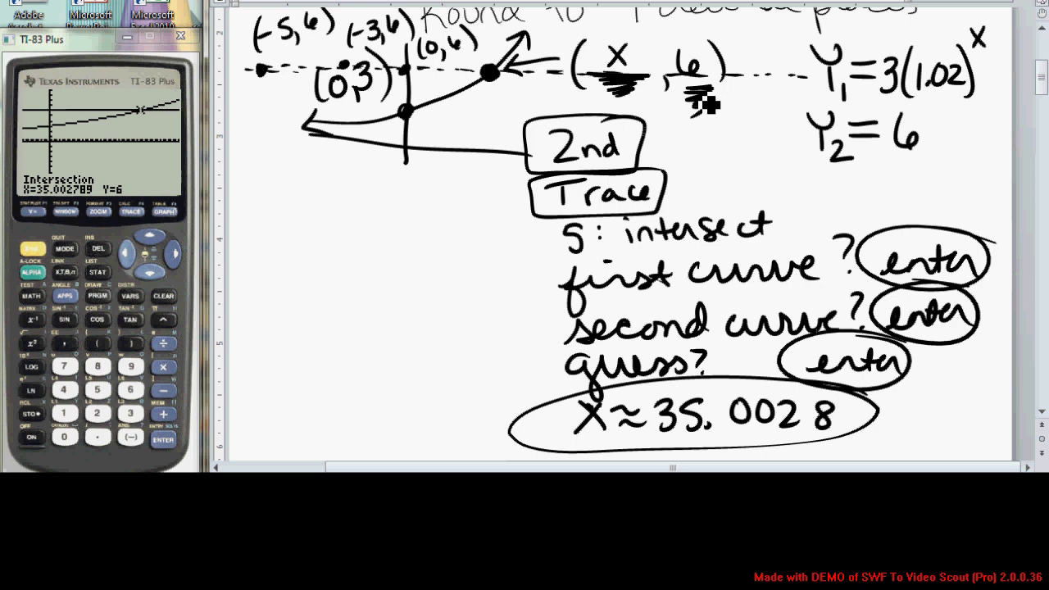
left_click_drag(395, 375, 512, 401)
mouse_move(485, 379)
left_mouse_down()
mouse_move(515, 404)
mouse_move(484, 416)
left_mouse_up()
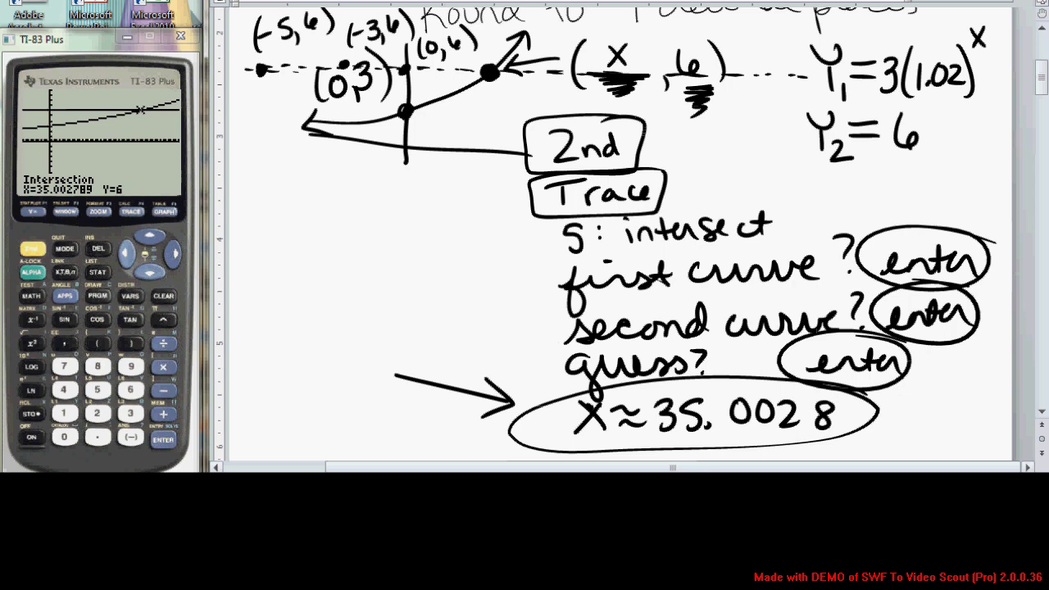